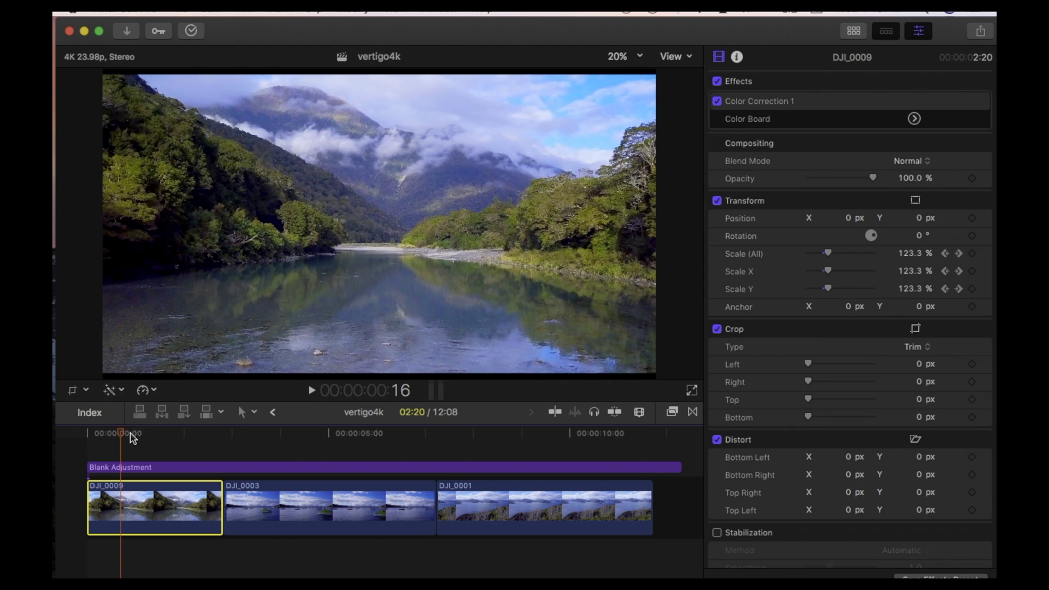
Scrub through DJI_0009 to preview its existing zoom
{"action": "left_click_drag", "start_coordinate": [126, 438], "coordinate": [159, 441]}
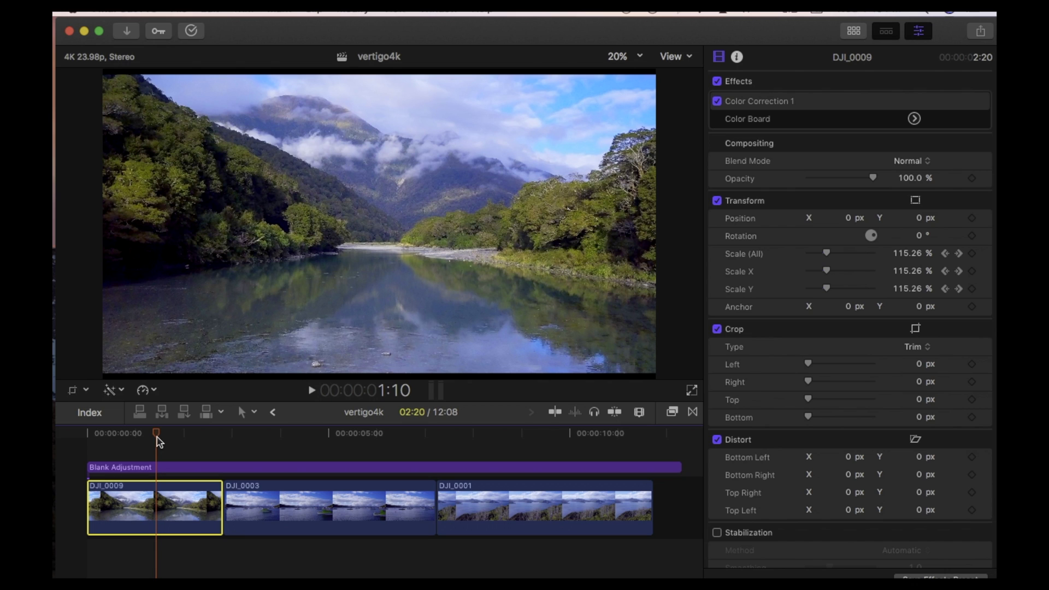
{"action": "mouse_move", "coordinate": [158, 440]}
{"action": "left_mouse_down"}
{"action": "mouse_move", "coordinate": [131, 440]}
{"action": "mouse_move", "coordinate": [184, 440]}
{"action": "left_mouse_up"}
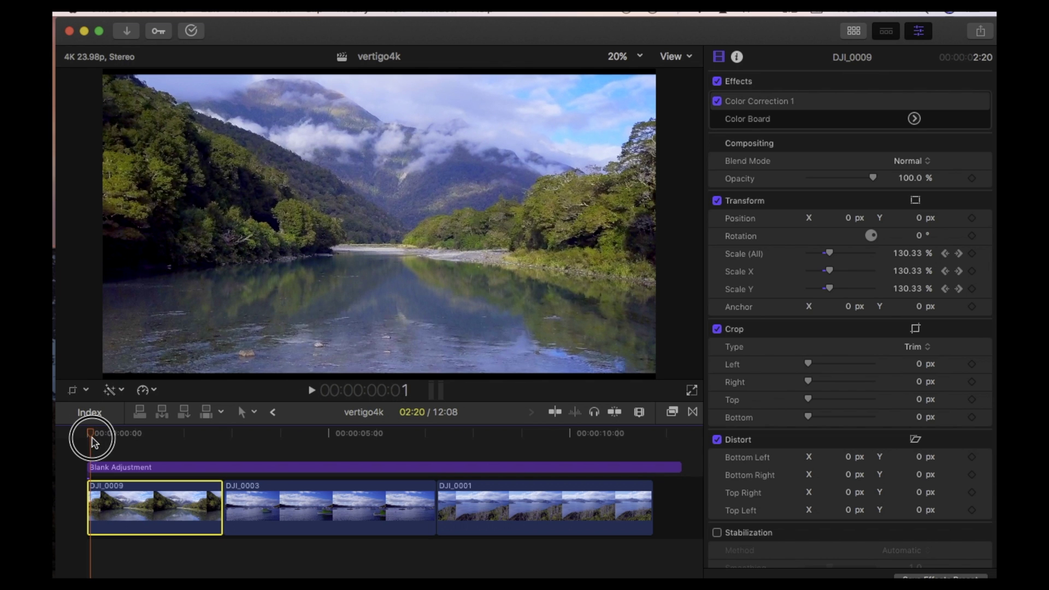
{"action": "mouse_move", "coordinate": [97, 439]}
{"action": "left_mouse_down"}
{"action": "mouse_move", "coordinate": [118, 440]}
{"action": "mouse_move", "coordinate": [92, 439]}
{"action": "left_mouse_up"}
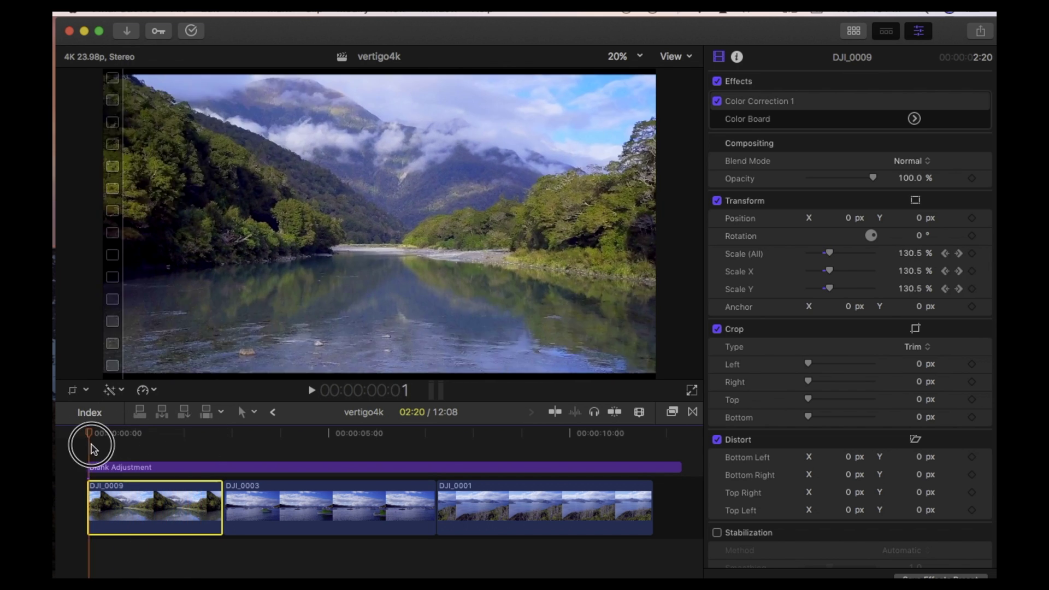
Remove DJI_0009's Scale keyframes, play it at 100%, and return to the timeline start
{"action": "left_click", "coordinate": [718, 201]}
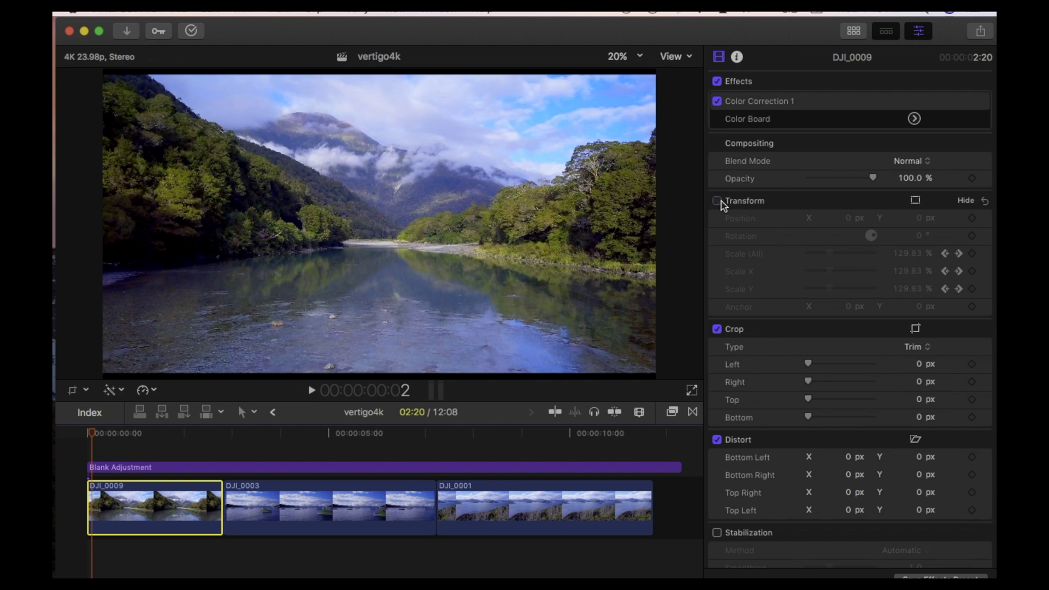
{"action": "left_click", "coordinate": [94, 436]}
{"action": "key", "text": "space"}
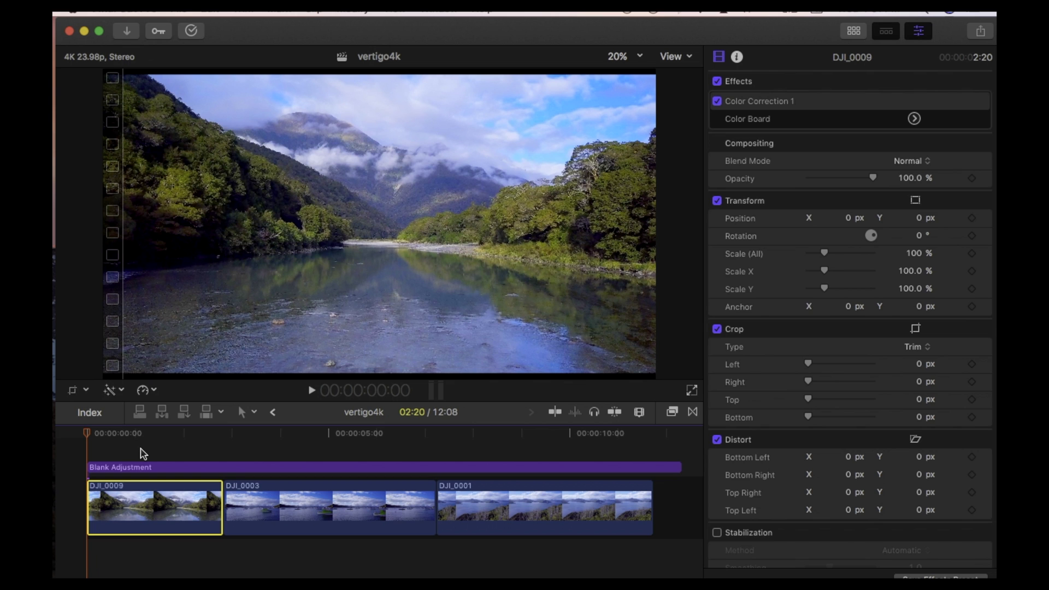
{"action": "key", "text": "space"}
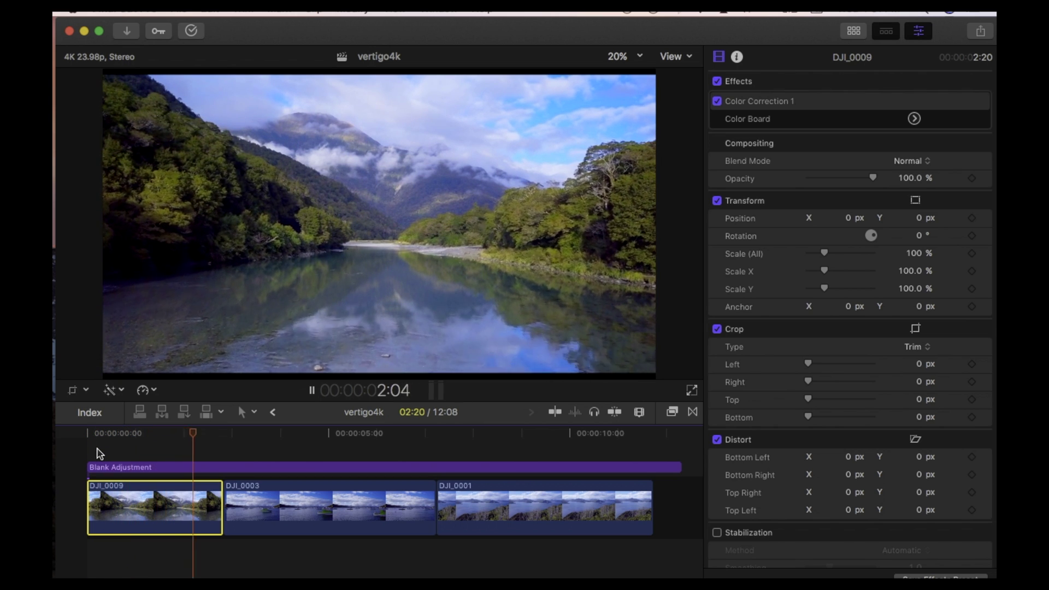
{"action": "key", "text": "space"}
{"action": "left_click", "coordinate": [90, 438]}
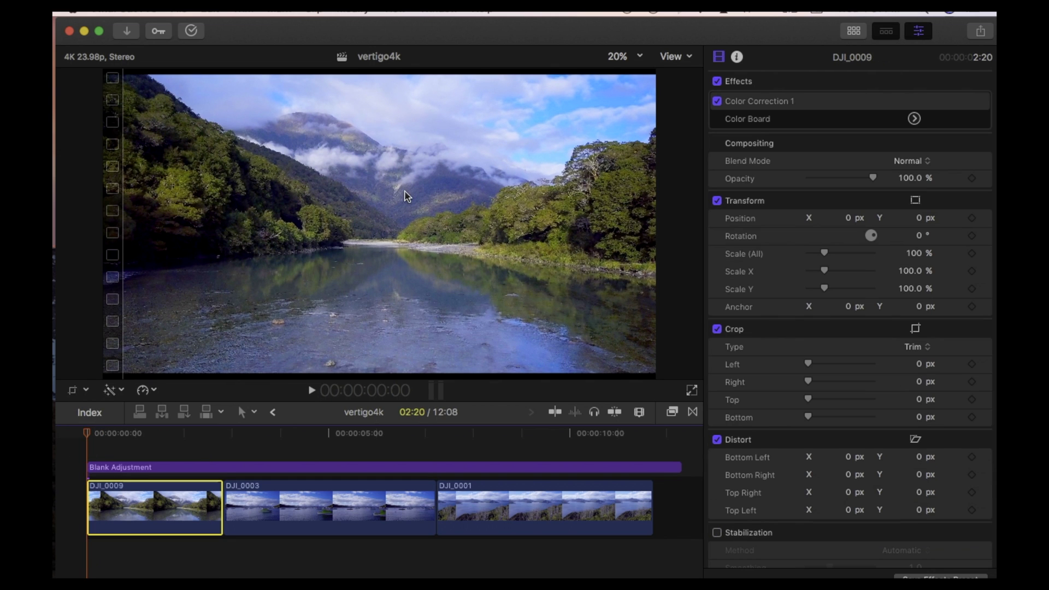
Keyframe DJI_0009's Scale (All) at about 131% at its start and lower at its end, then play it
{"action": "mouse_move", "coordinate": [830, 255]}
{"action": "left_click_drag", "start_coordinate": [824, 254], "coordinate": [834, 255]}
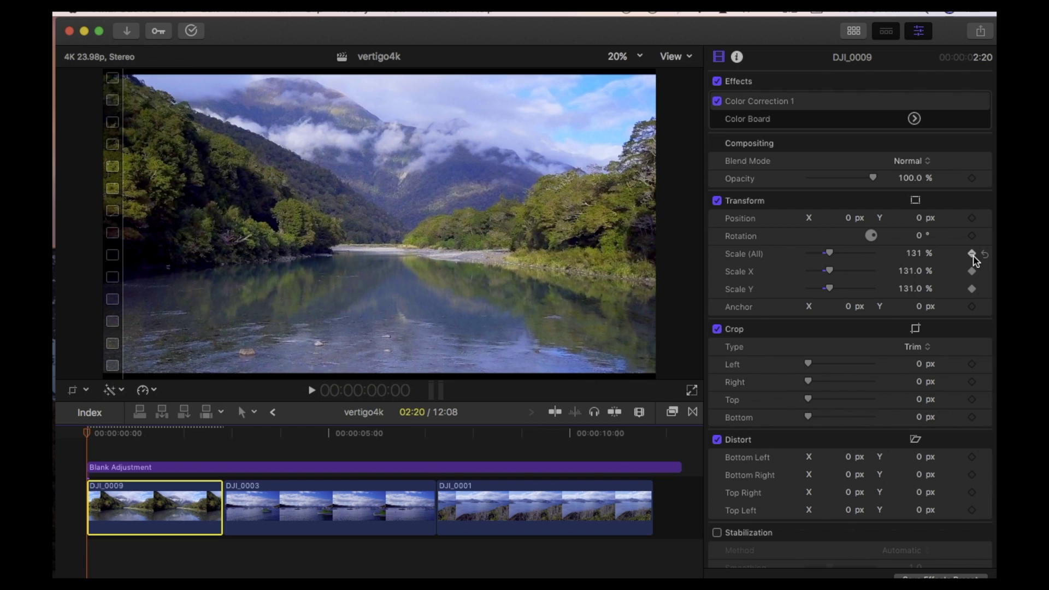
{"action": "left_click", "coordinate": [222, 432]}
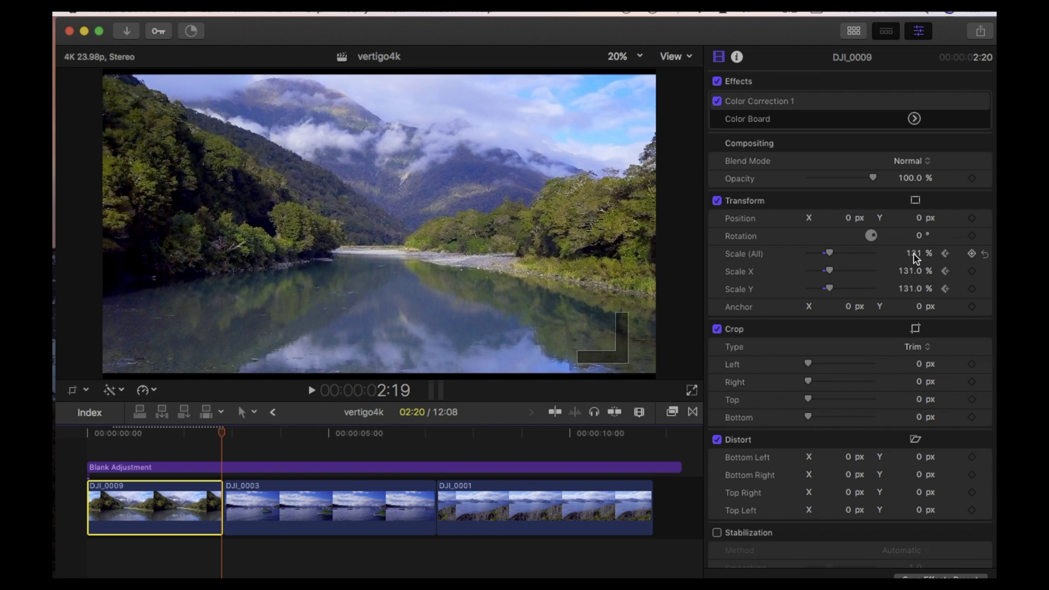
{"action": "left_click_drag", "start_coordinate": [832, 256], "coordinate": [827, 257]}
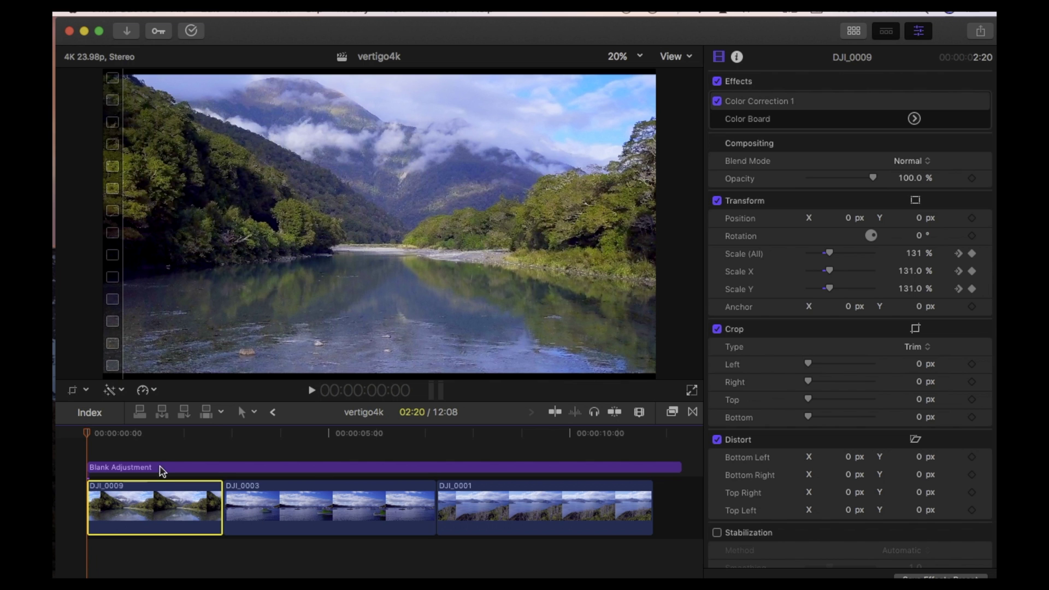
{"action": "key", "text": "space"}
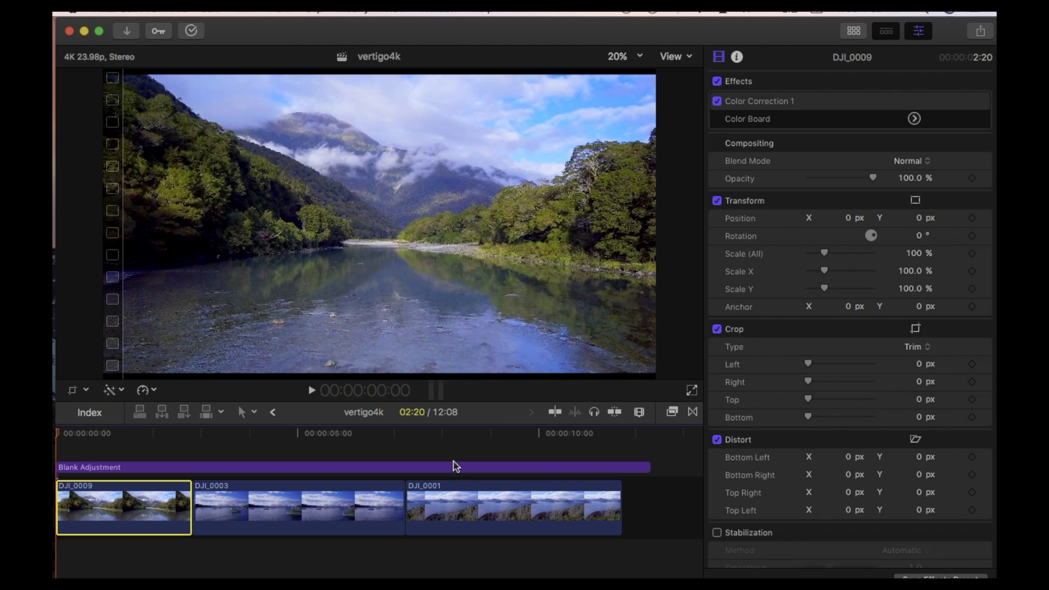
Select DJI_0001 and reset its Scale (All) to 100%
{"action": "left_click", "coordinate": [446, 449]}
{"action": "left_click", "coordinate": [459, 508]}
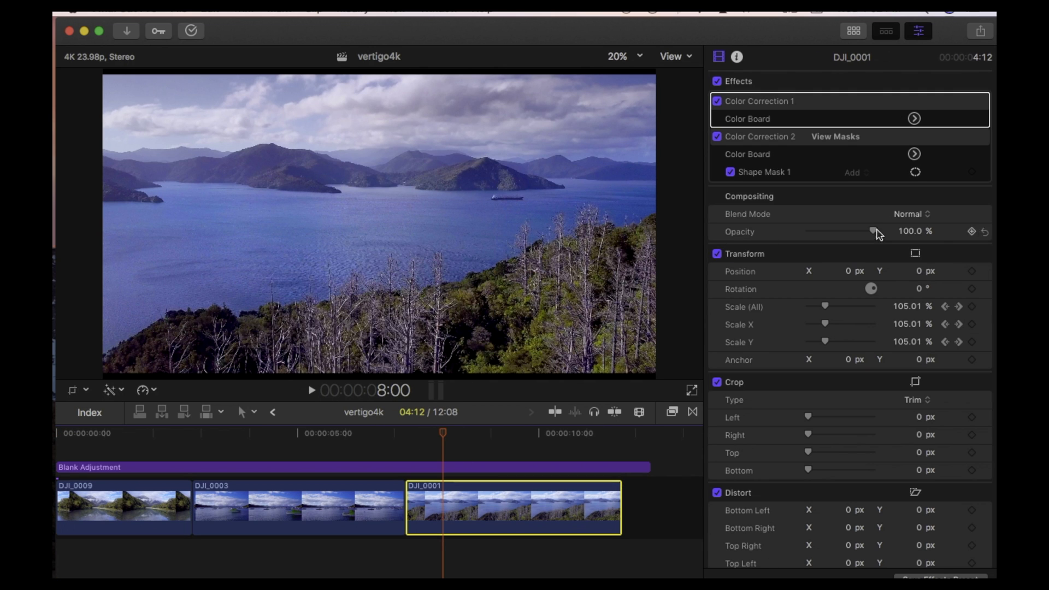
{"action": "left_click", "coordinate": [973, 254]}
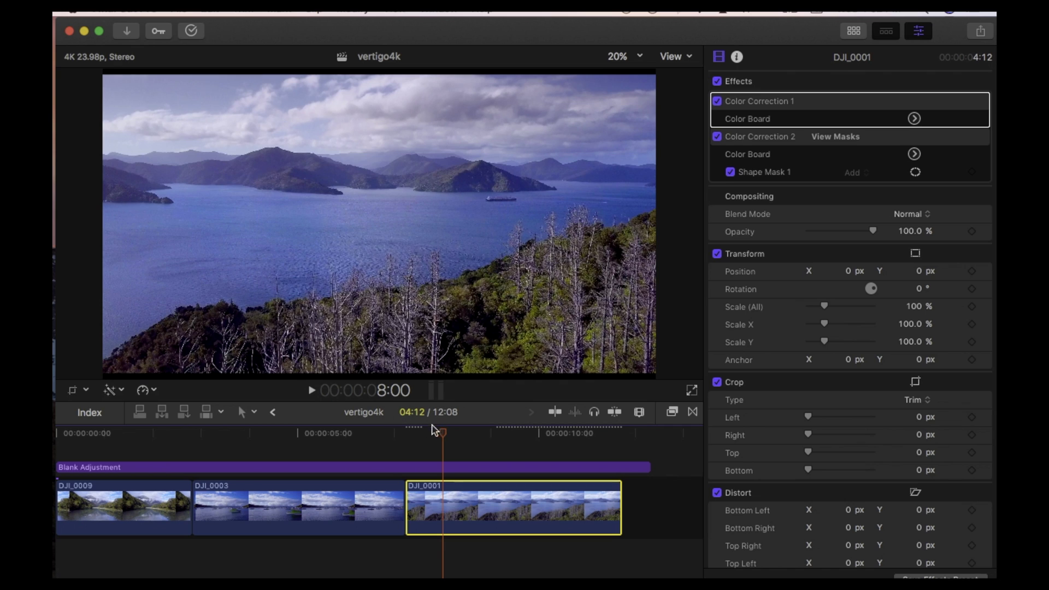
{"action": "left_click", "coordinate": [412, 434]}
Play DJI_0001 back and park the playhead on its first frame
{"action": "key", "text": "space"}
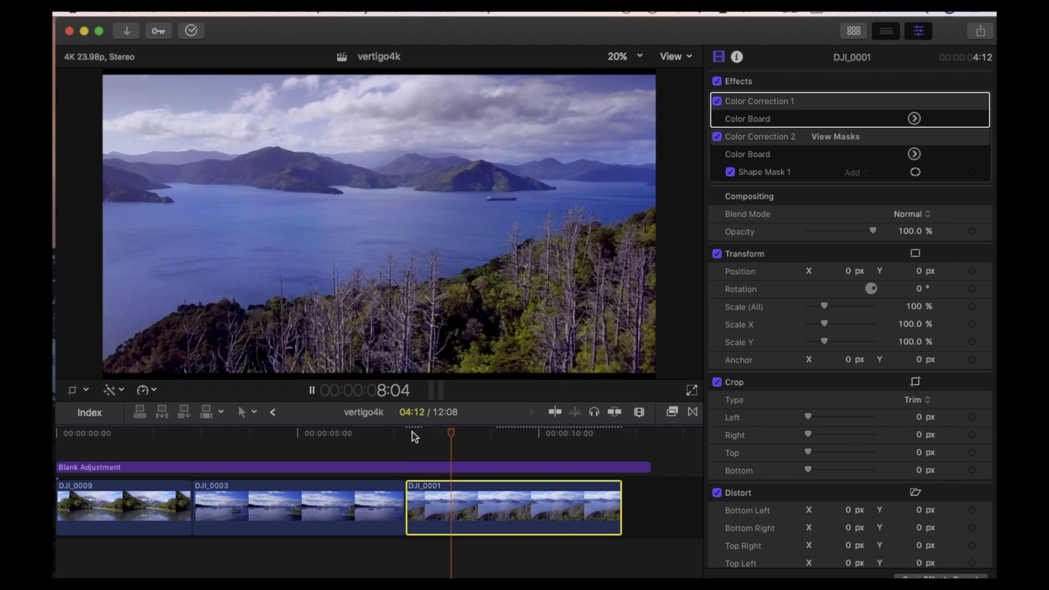
{"action": "left_click", "coordinate": [413, 435]}
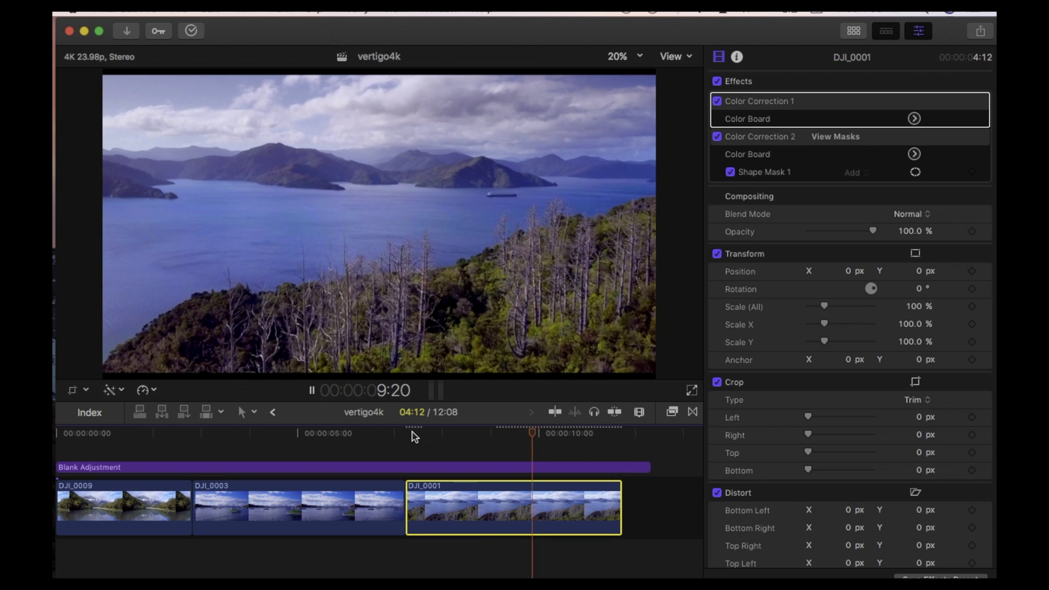
{"action": "left_click", "coordinate": [412, 434]}
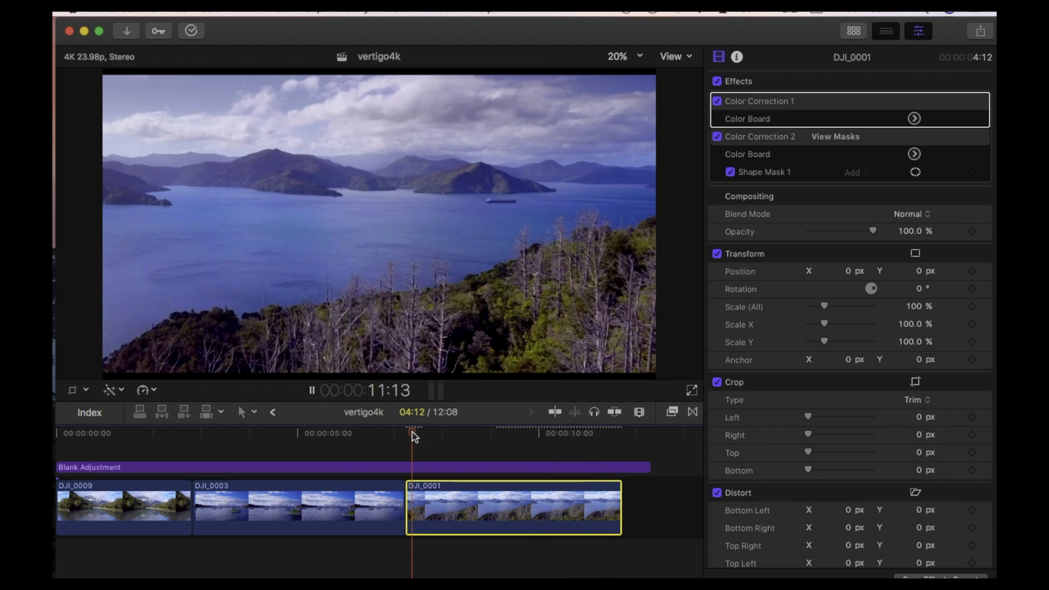
{"action": "left_click", "coordinate": [412, 435]}
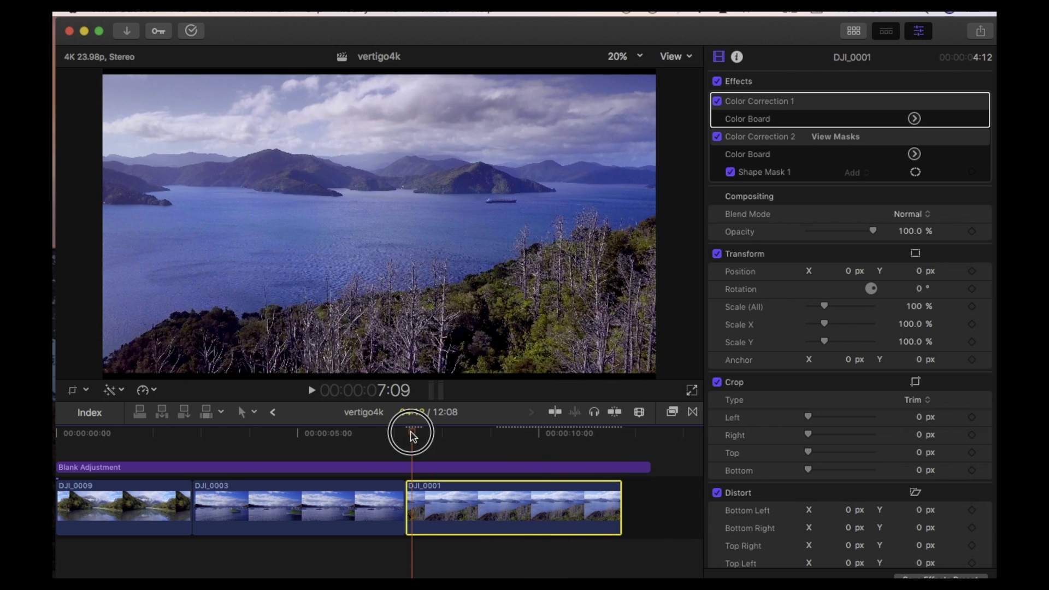
{"action": "left_click_drag", "start_coordinate": [409, 434], "coordinate": [405, 436]}
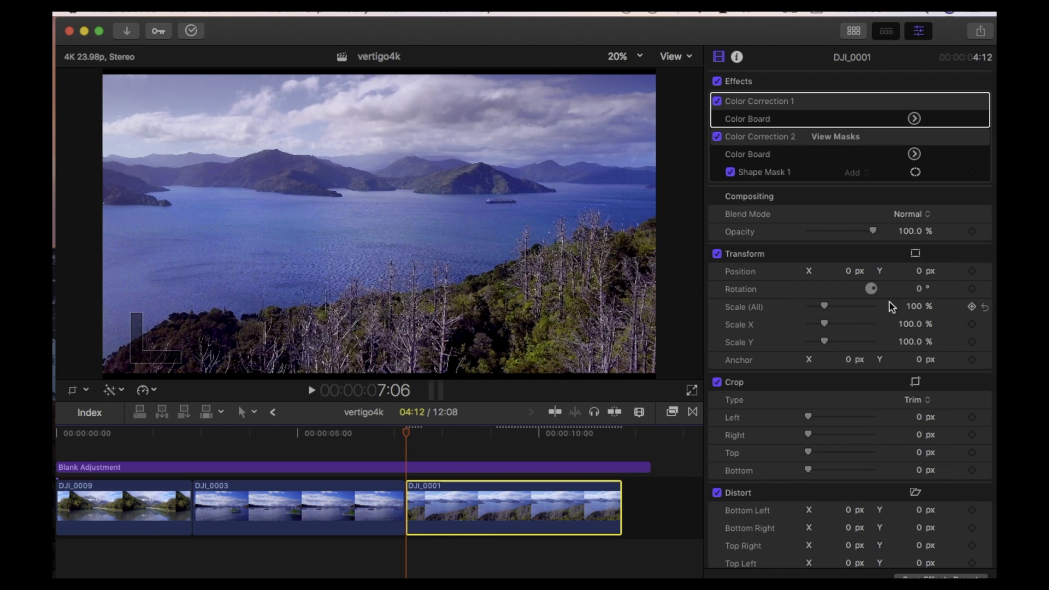
Keyframe DJI_0001's Scale (All) from 100% at its start to 131% at its end, then play it
{"action": "mouse_move", "coordinate": [970, 310]}
{"action": "left_click", "coordinate": [972, 306]}
{"action": "left_click", "coordinate": [620, 433]}
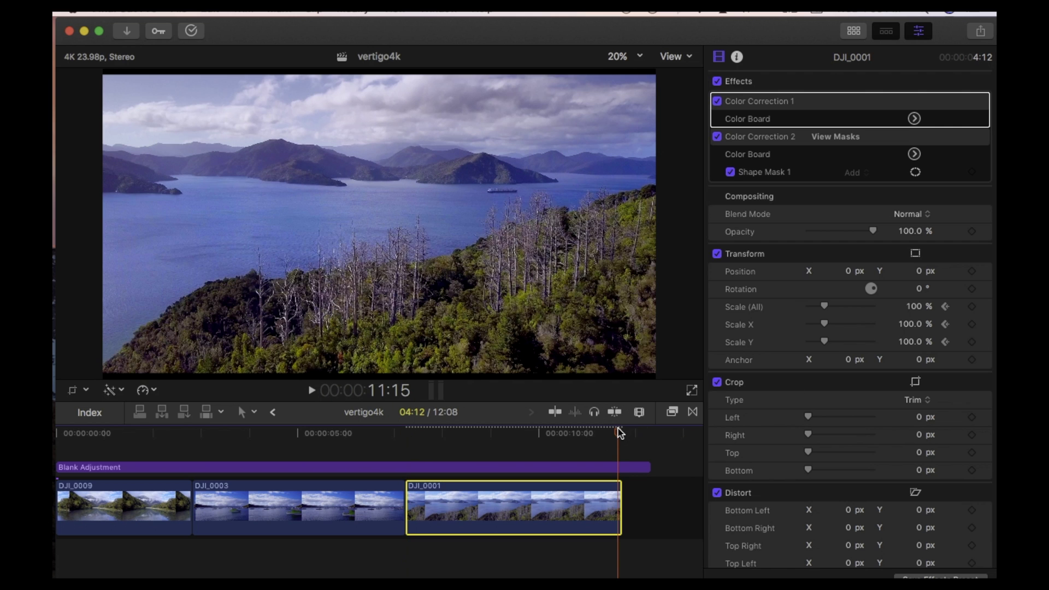
{"action": "left_click_drag", "start_coordinate": [620, 433], "coordinate": [624, 432]}
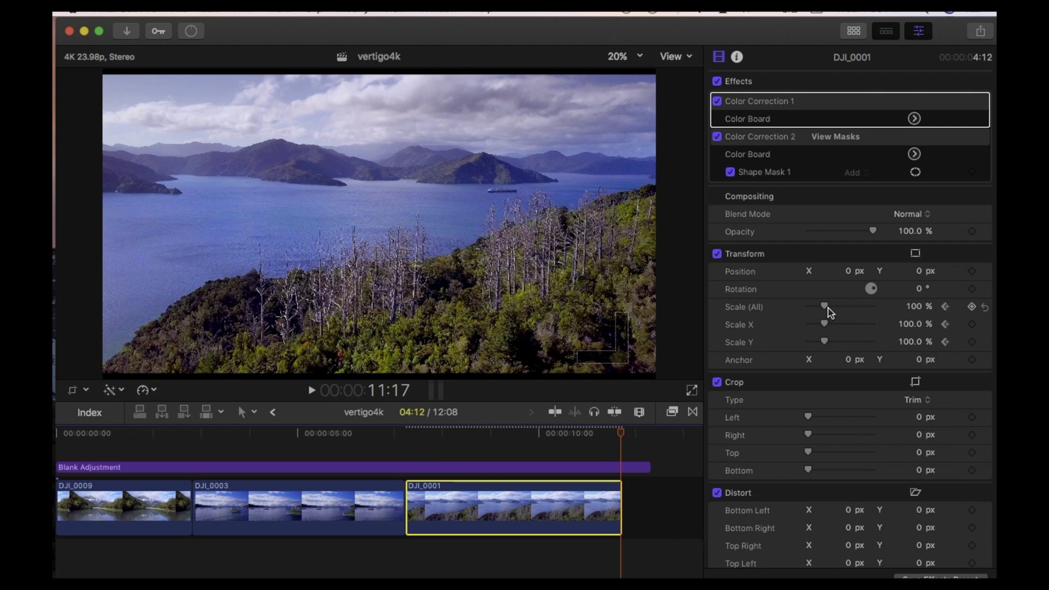
{"action": "left_click_drag", "start_coordinate": [824, 306], "coordinate": [833, 308]}
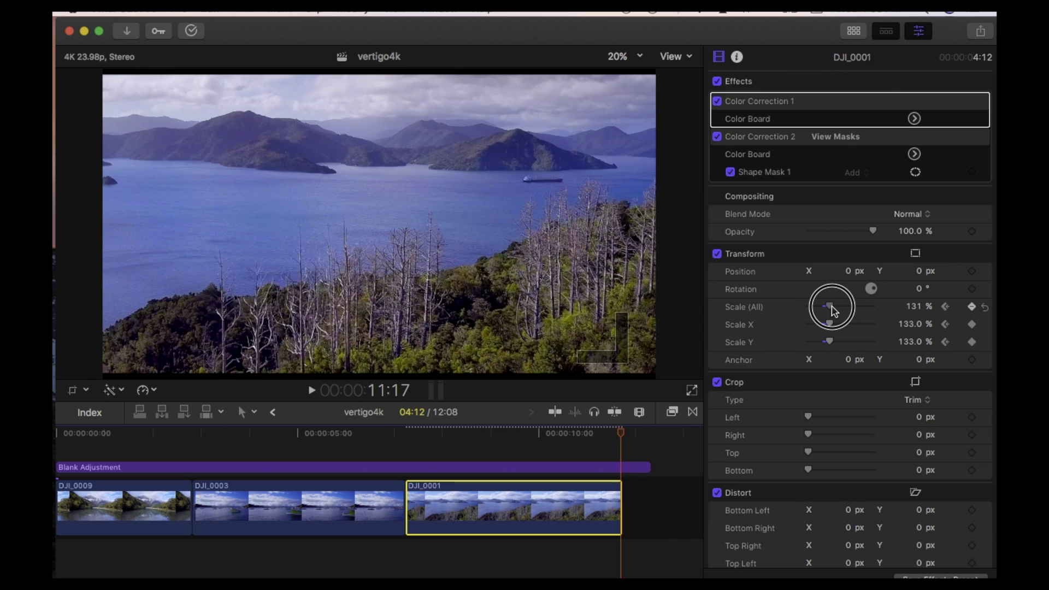
{"action": "left_click", "coordinate": [410, 437]}
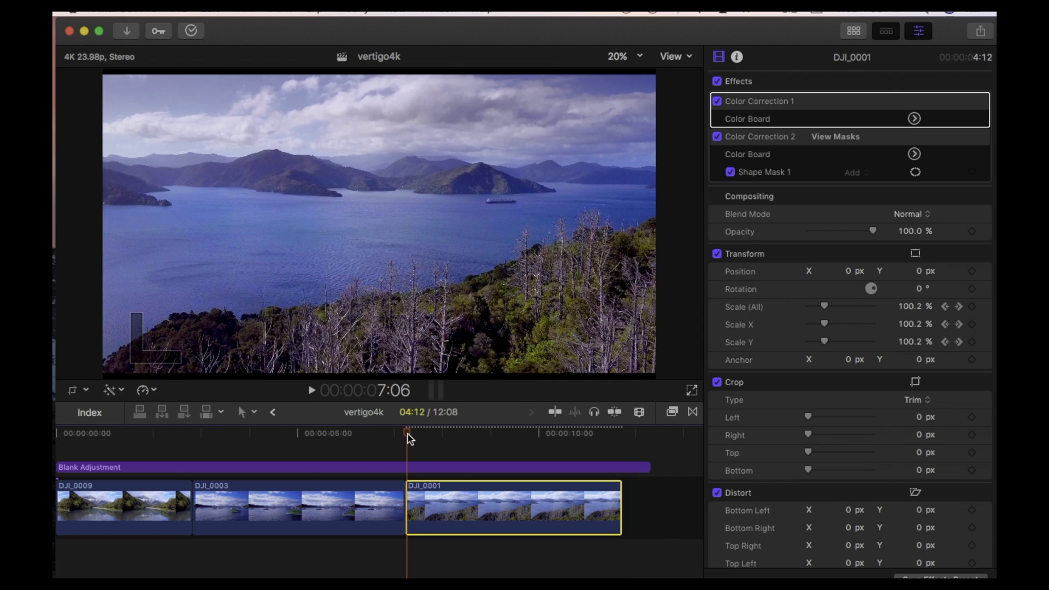
{"action": "key", "text": "space"}
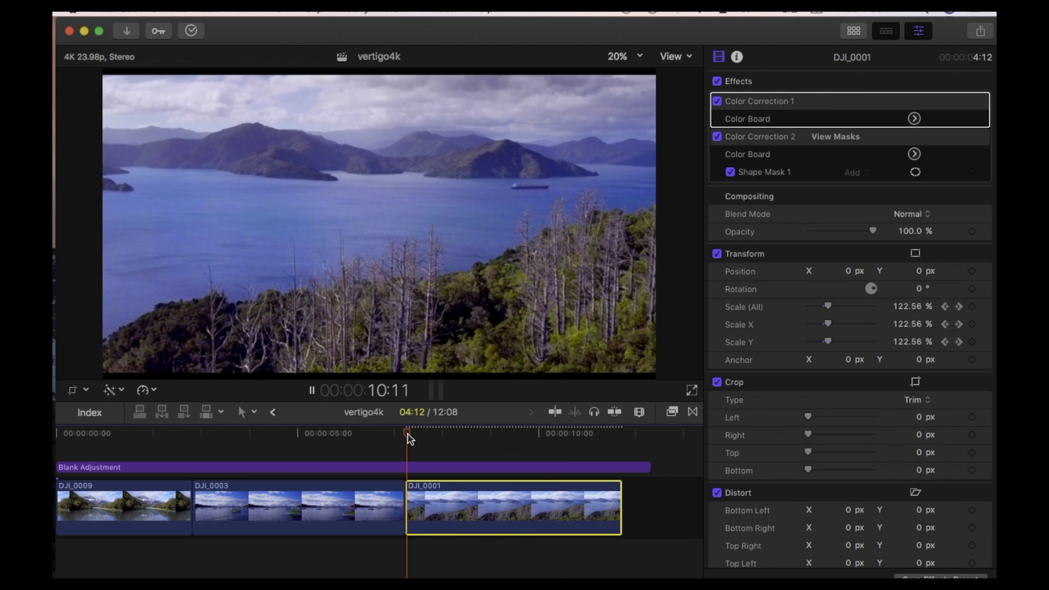
{"action": "left_click", "coordinate": [410, 436]}
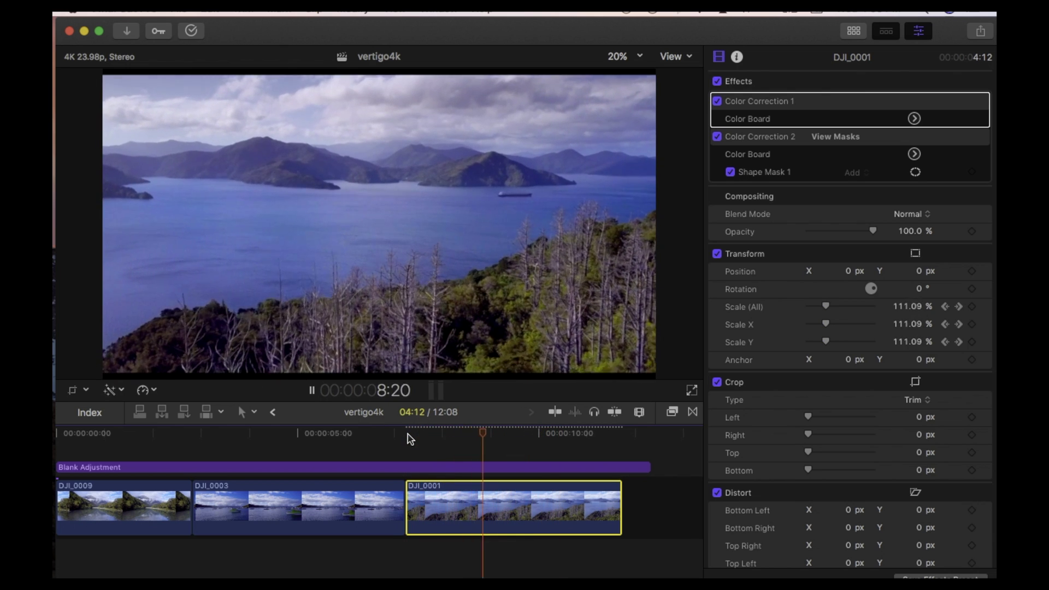
{"action": "left_click", "coordinate": [84, 445]}
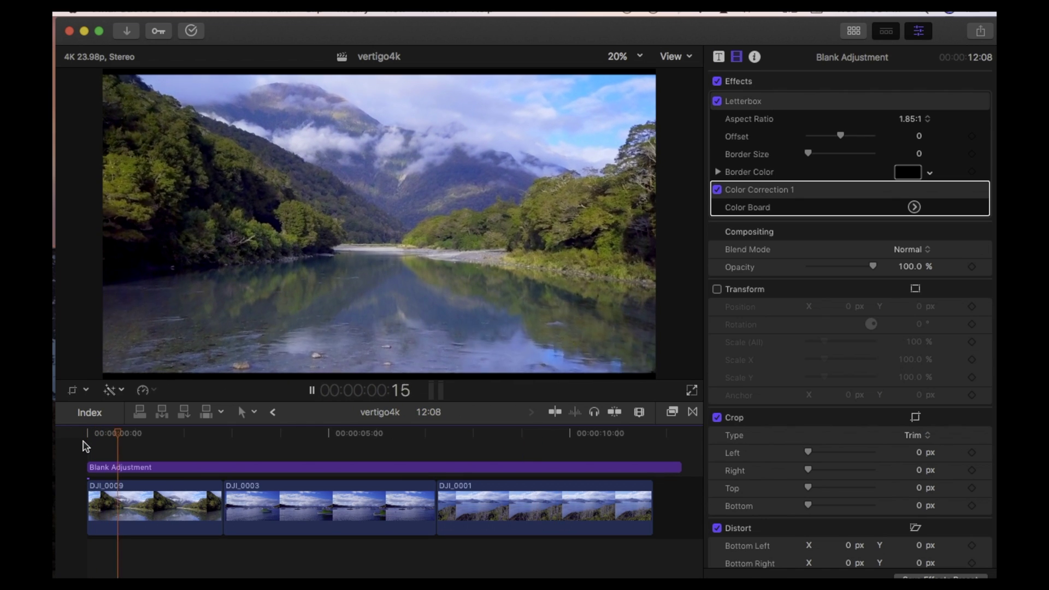